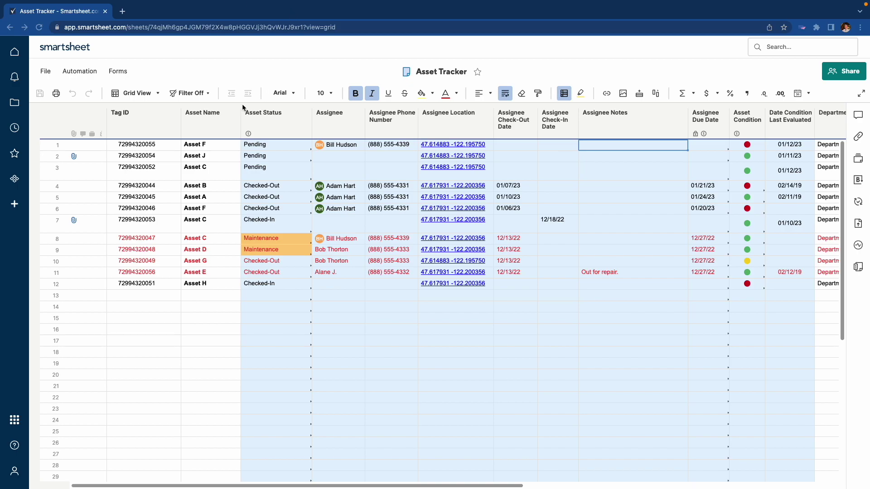
Step: Select the whole Tag ID column in the Asset Tracker sheet via its header
click(143, 116)
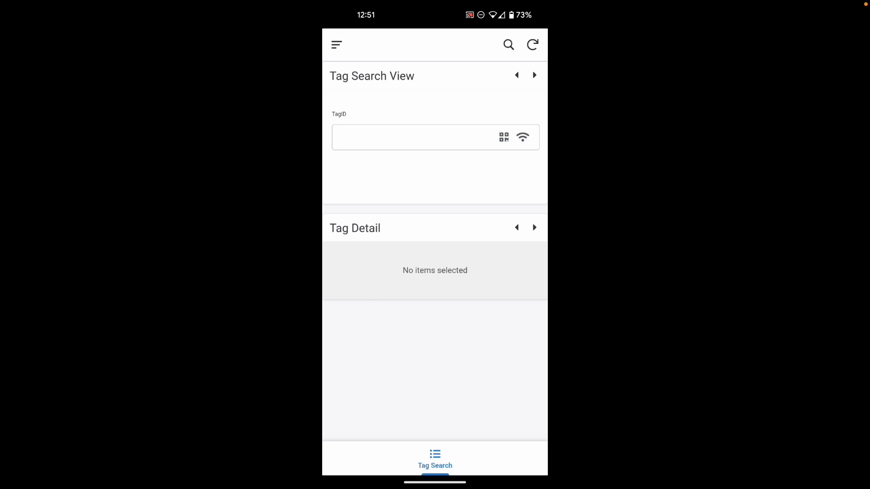
Step: Start an NFC scan from the TagID field's NFC icon in Tag Search View
click(523, 137)
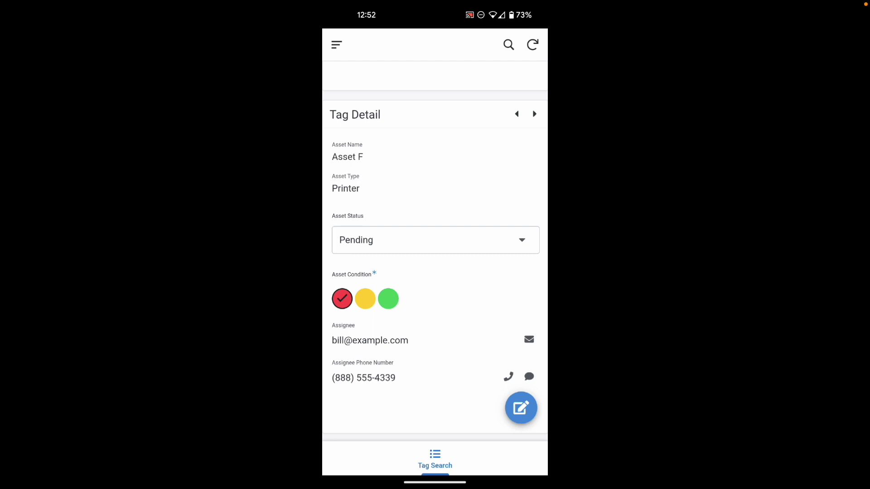
Step: Keep Asset F's status at Pending and set its Asset Condition to green
click(435, 239)
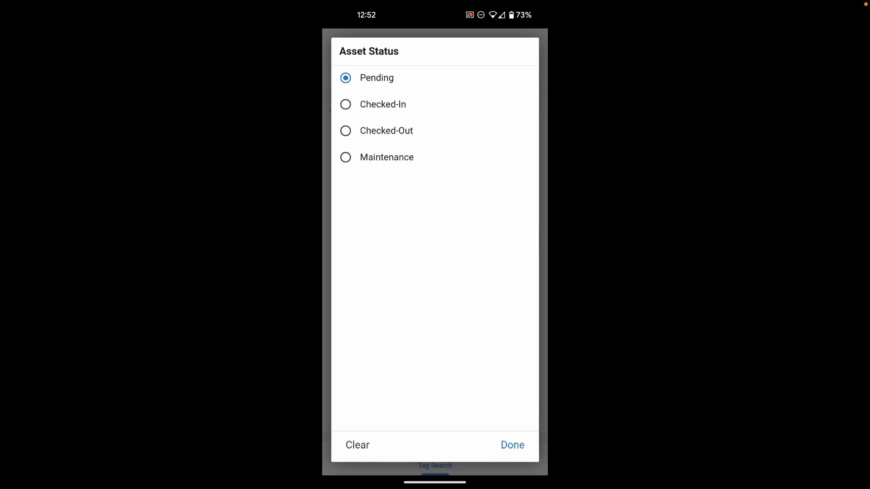
click(513, 446)
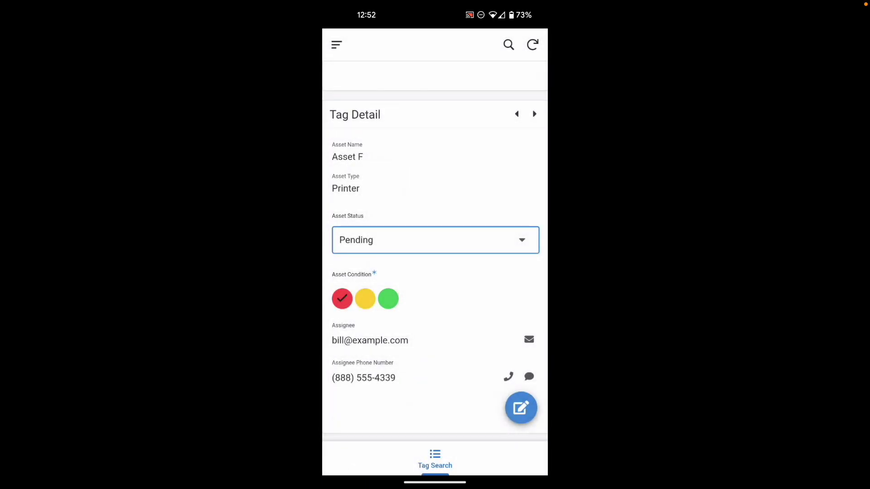
click(388, 298)
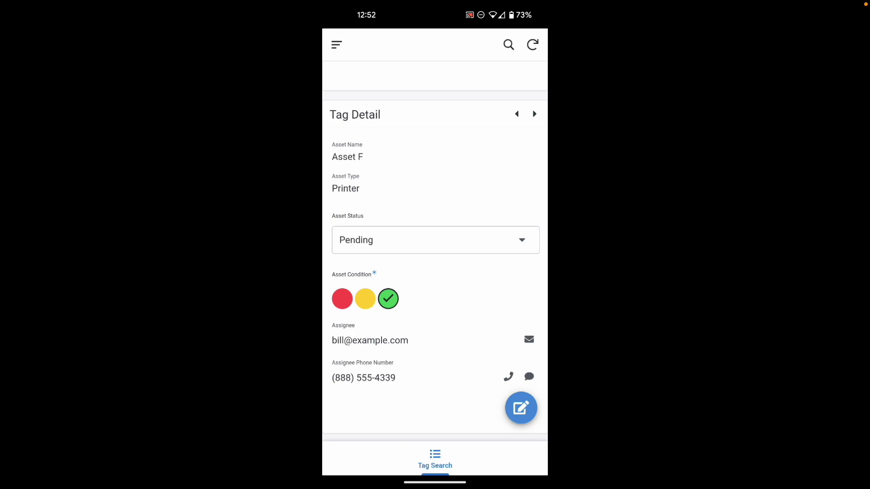
click(521, 408)
click(493, 458)
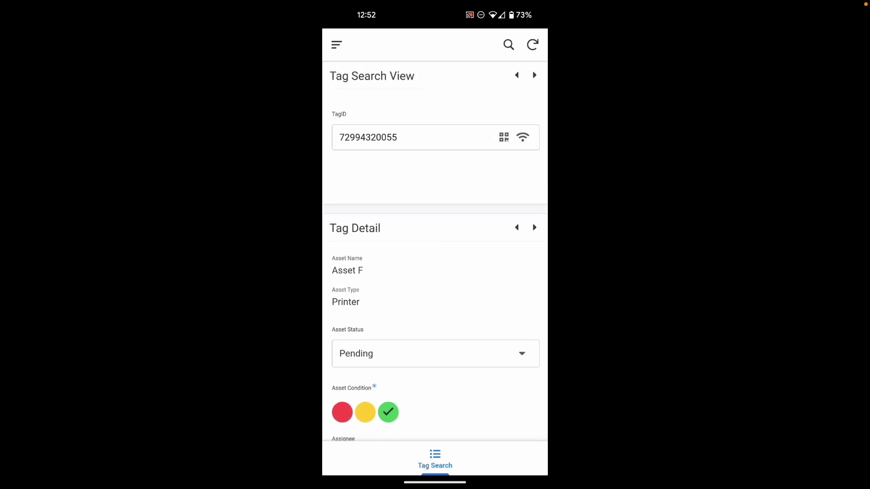
Step: Begin a new NFC scan from the TagID field to read Asset B's tag
click(522, 137)
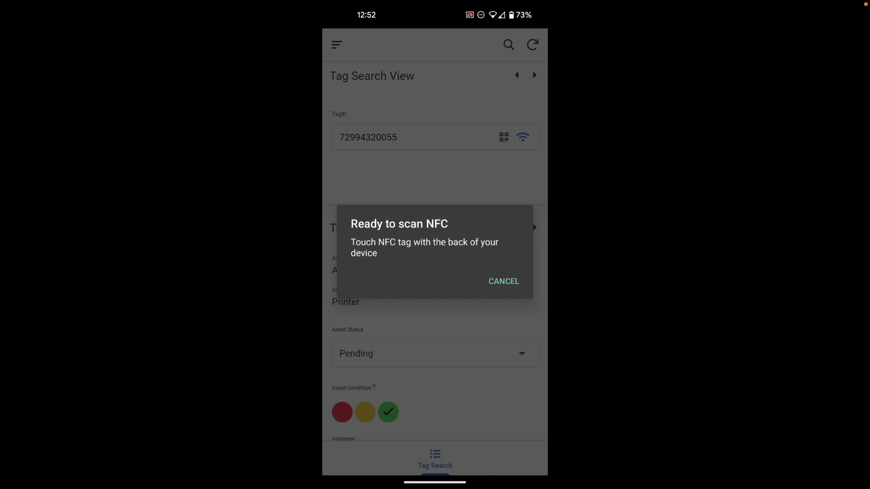